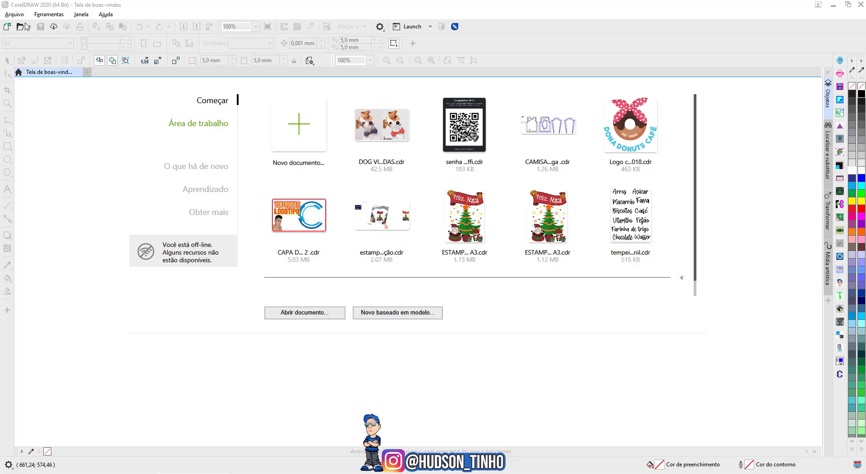
Step: Create a new document measured in centimetres, with a width of 3 cm and a height of 4 cm
left_click(300, 127)
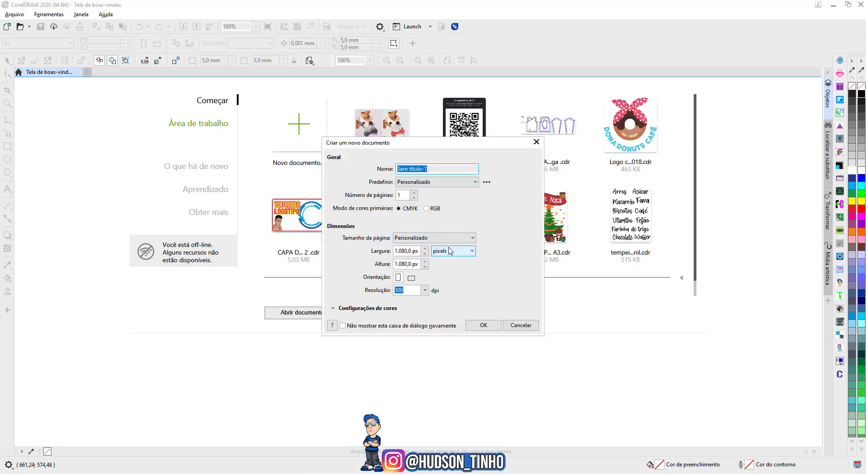
left_click(473, 256)
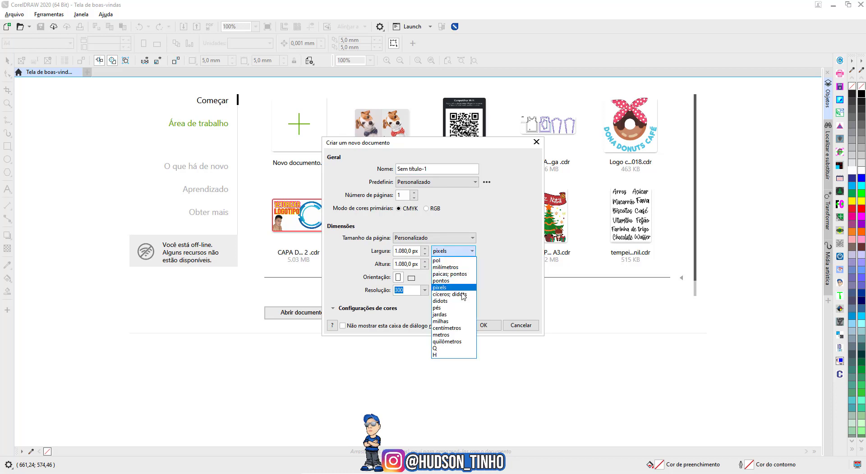
left_click(453, 329)
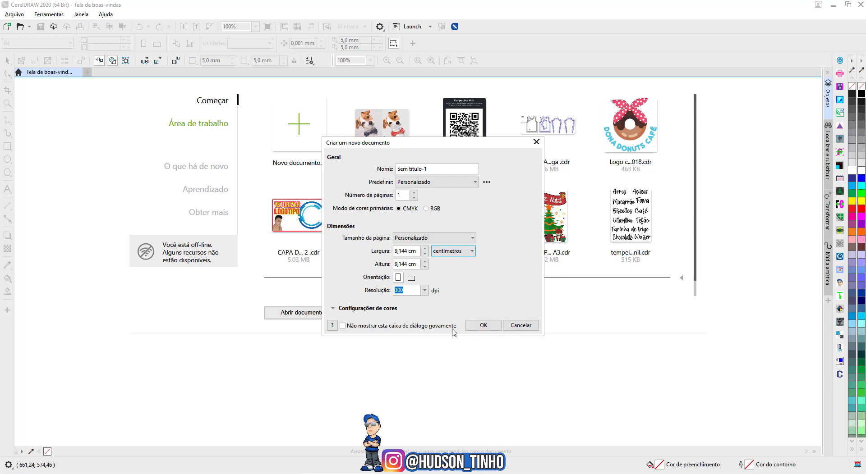
double_click(394, 252)
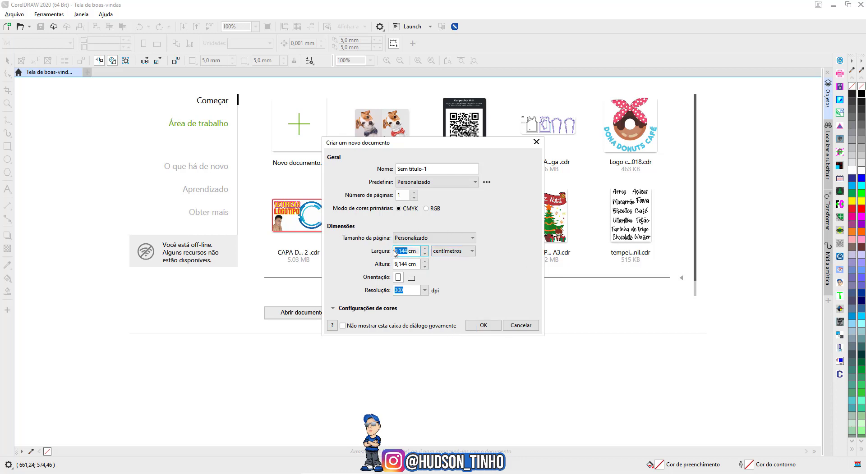
type("3")
double_click(394, 265)
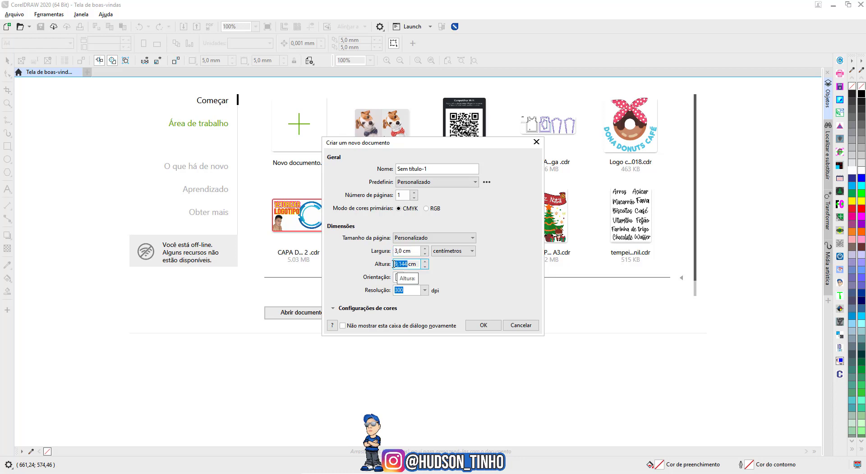
type("4")
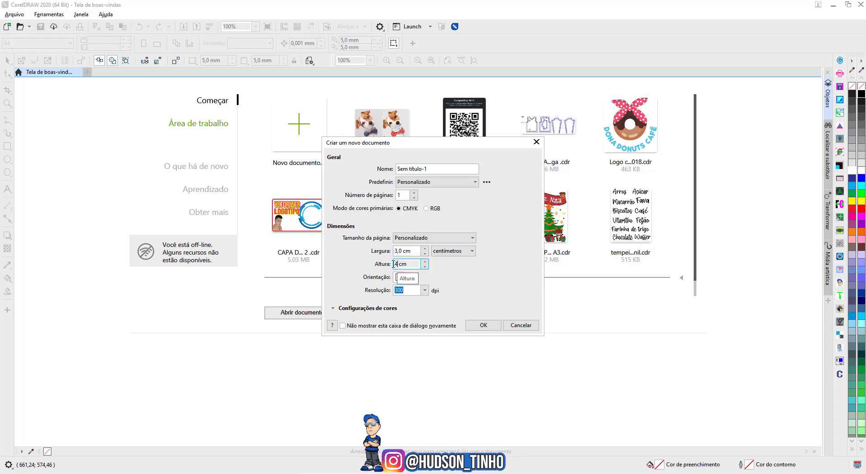
left_click(494, 329)
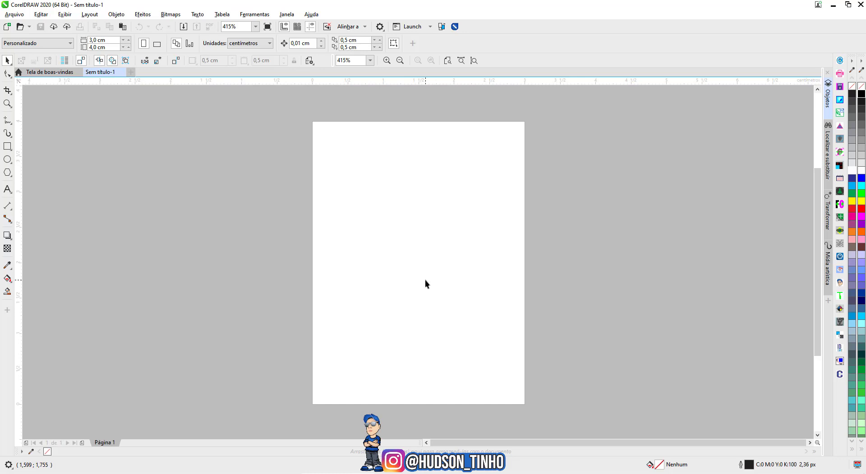
Step: Add a page-sized rectangle and convert it into an empty PowerClip container
double_click(7, 147)
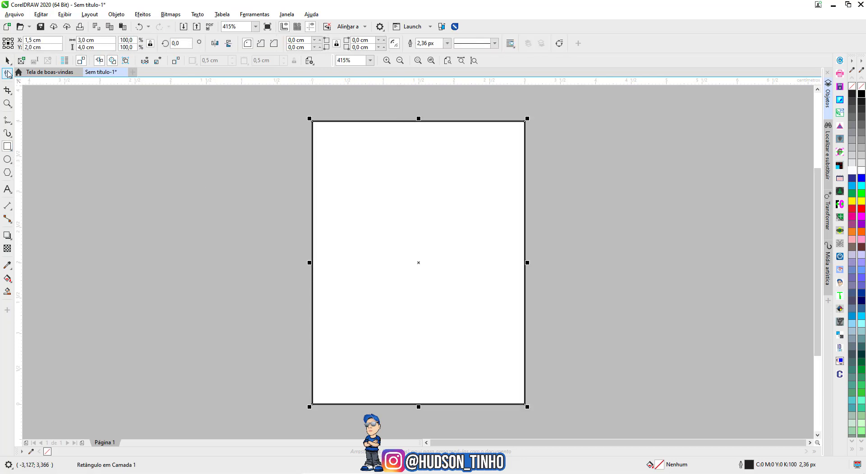
left_click(4, 61)
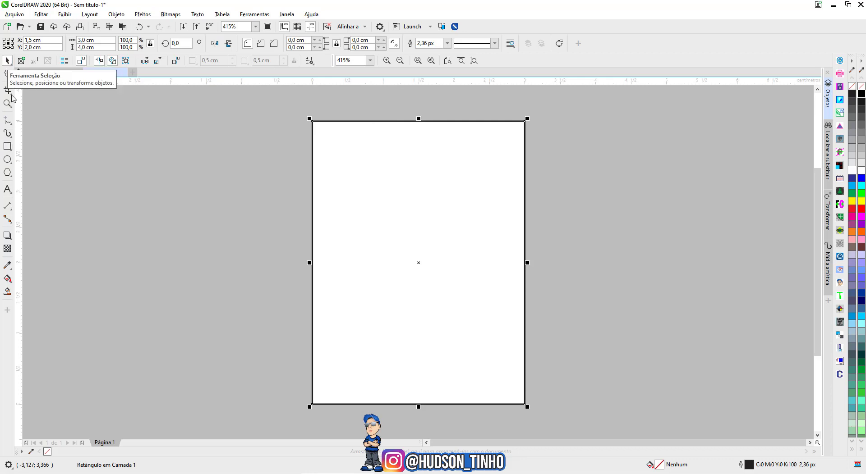
right_click(394, 201)
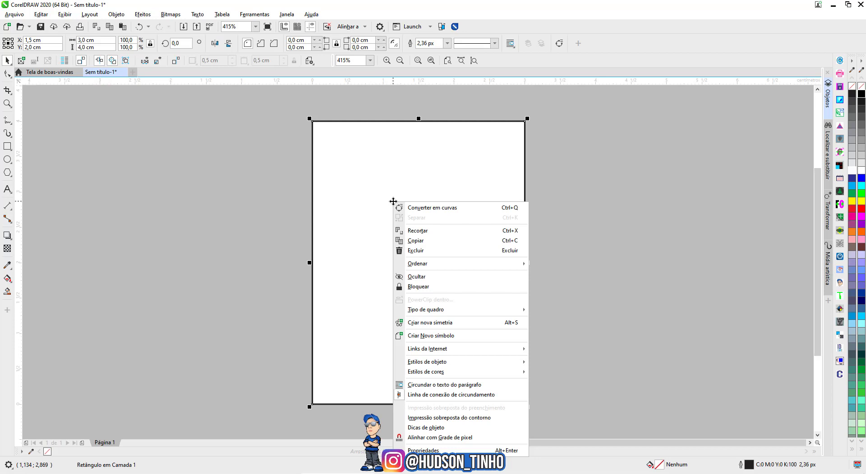
mouse_move(452, 310)
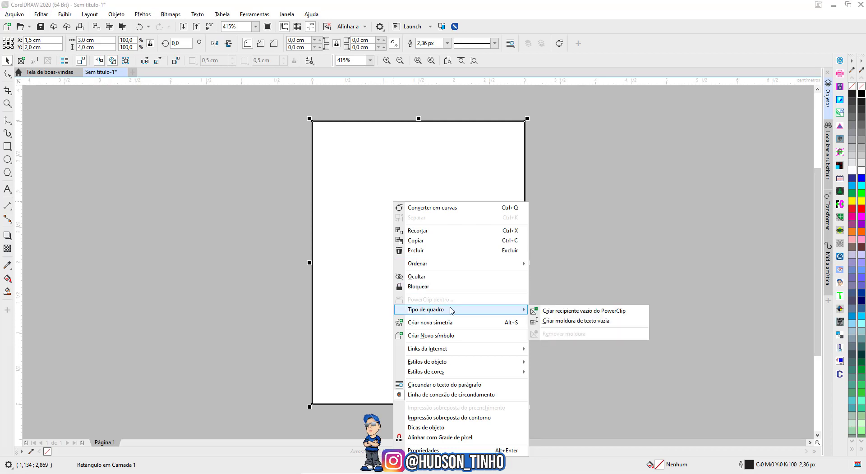
left_click(588, 315)
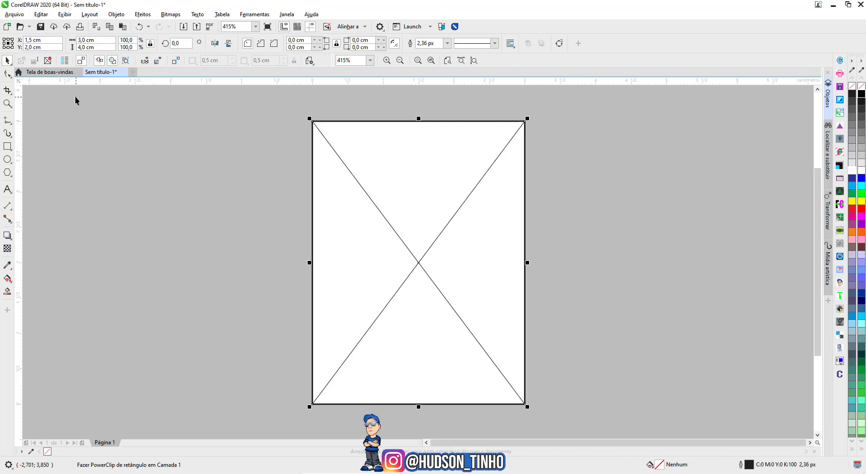
left_click(226, 197)
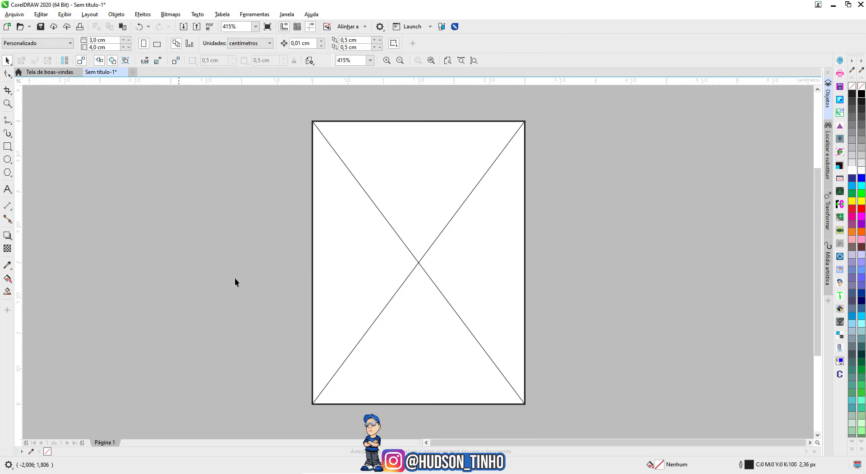
Step: Open the PowerClip's contents for editing and import mascote tinho 2020 v1.png from the desktop, centred on the page
left_click(374, 251)
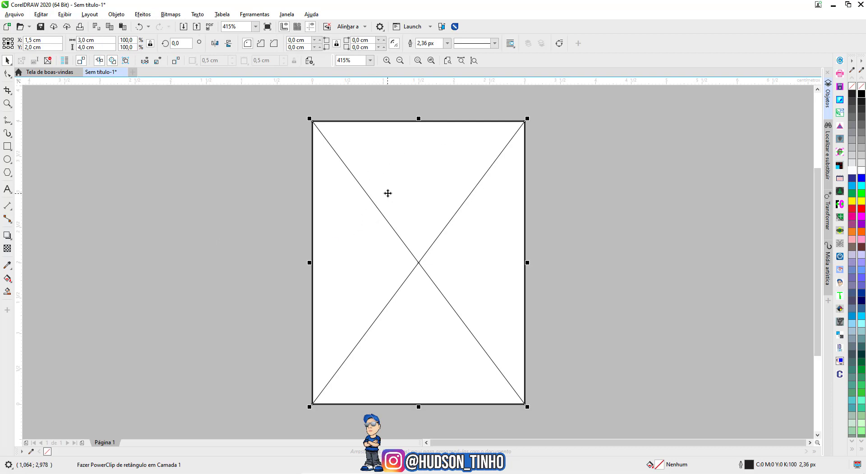
double_click(408, 181)
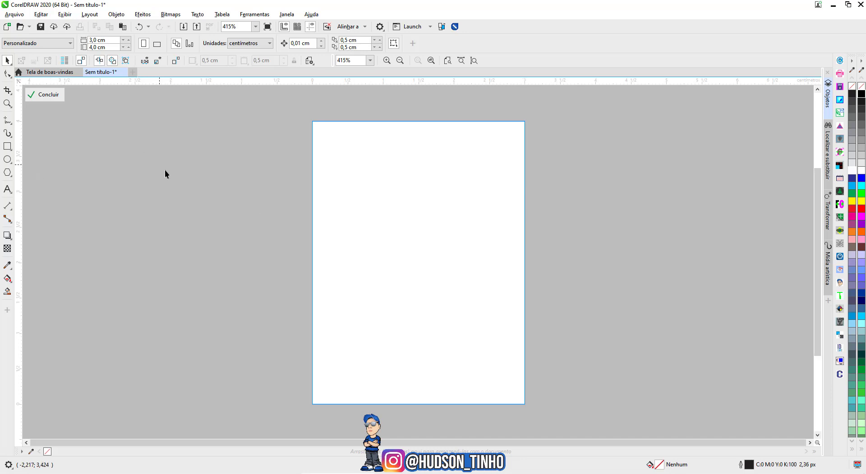
right_click(244, 218)
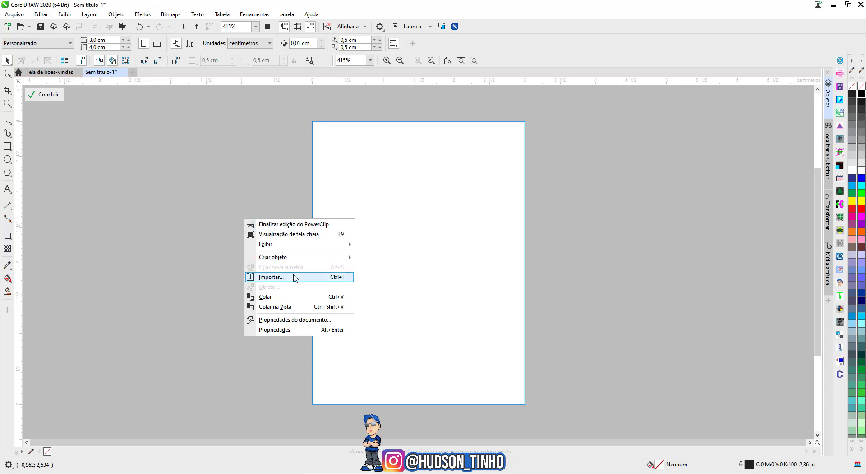
left_click(295, 278)
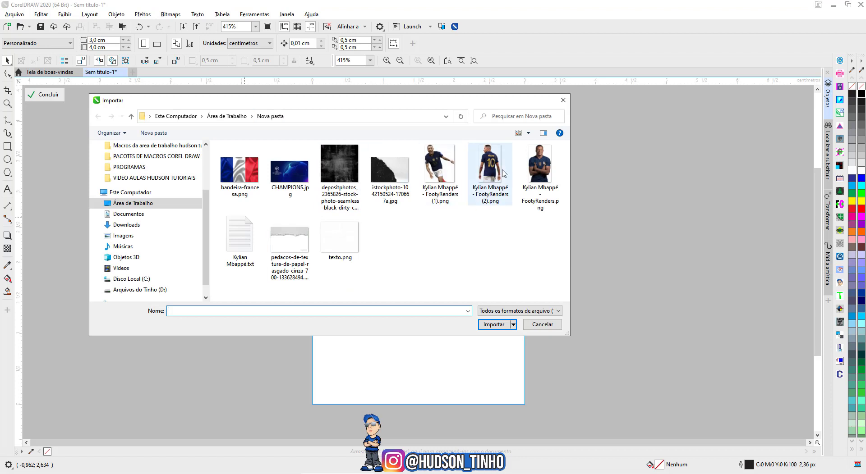
left_click(132, 203)
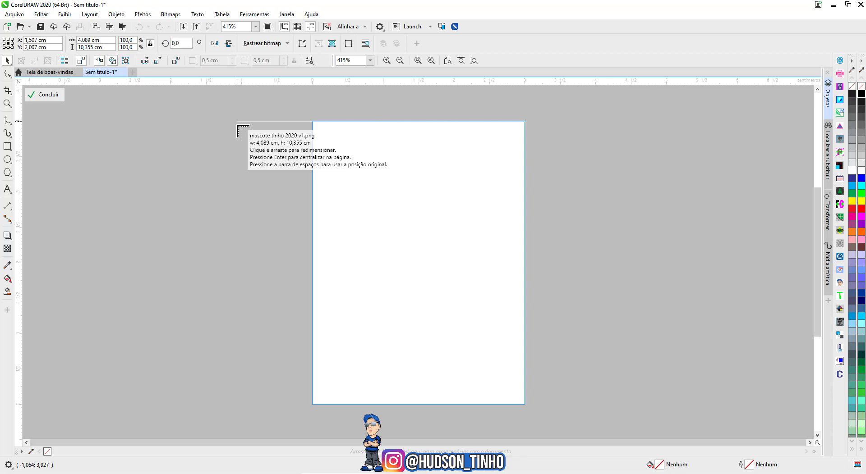
key("Return")
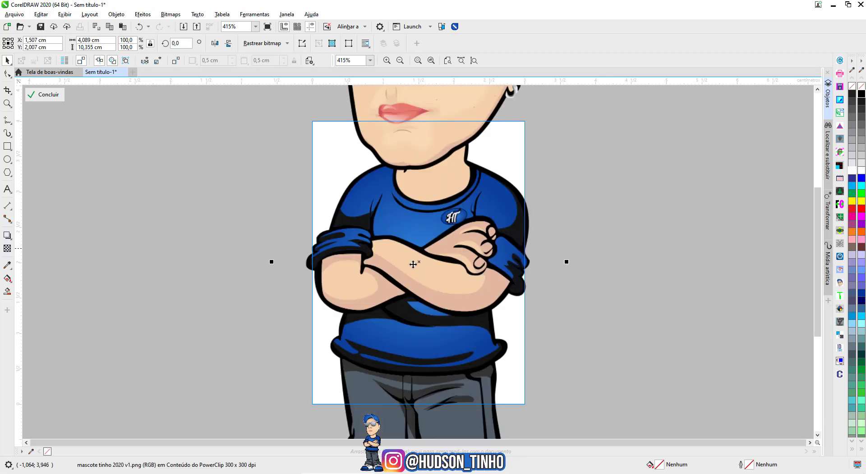
Step: Scale the mascot to about 2.58 cm wide, centre its upper body horizontally in the frame, and finish editing the PowerClip
scroll(415, 255, "down", 5)
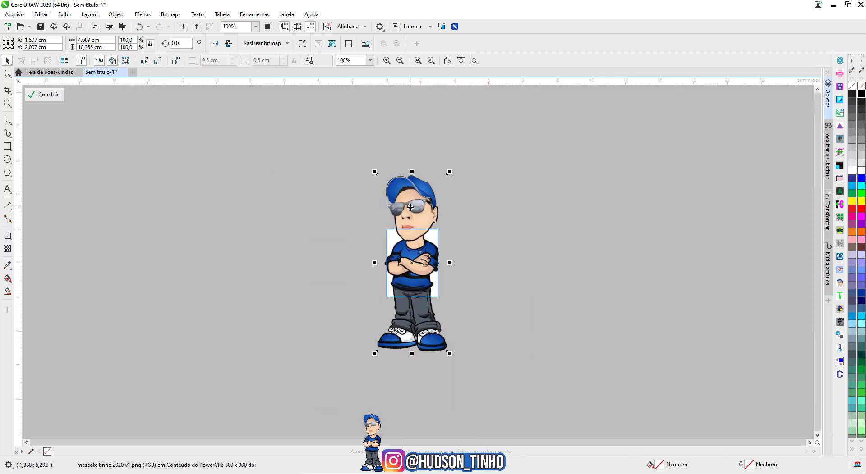
scroll(412, 261, "up", 2)
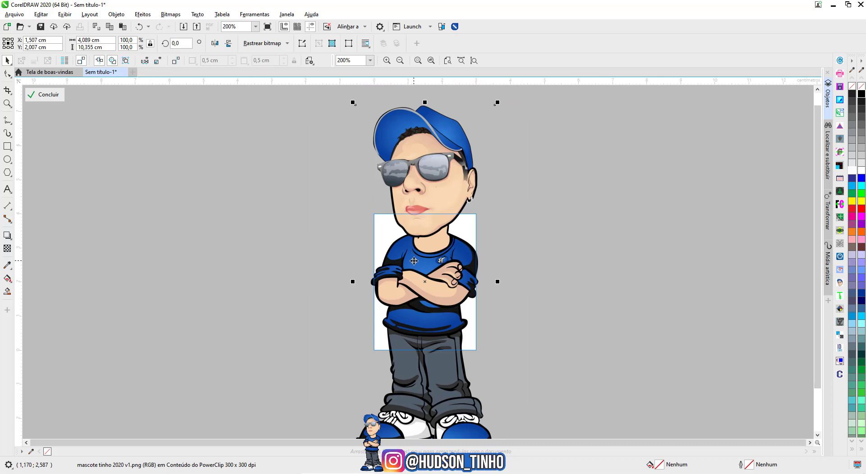
scroll(414, 261, "down", 2)
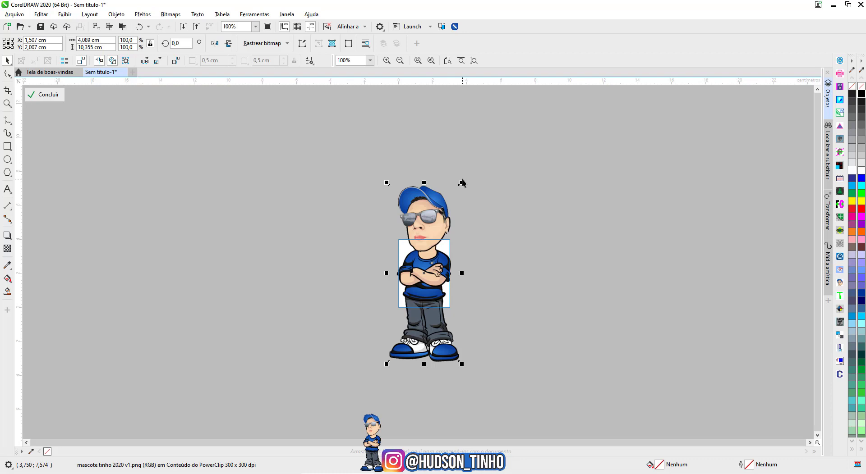
left_click_drag(462, 183, 445, 202)
scroll(407, 280, "up", 1)
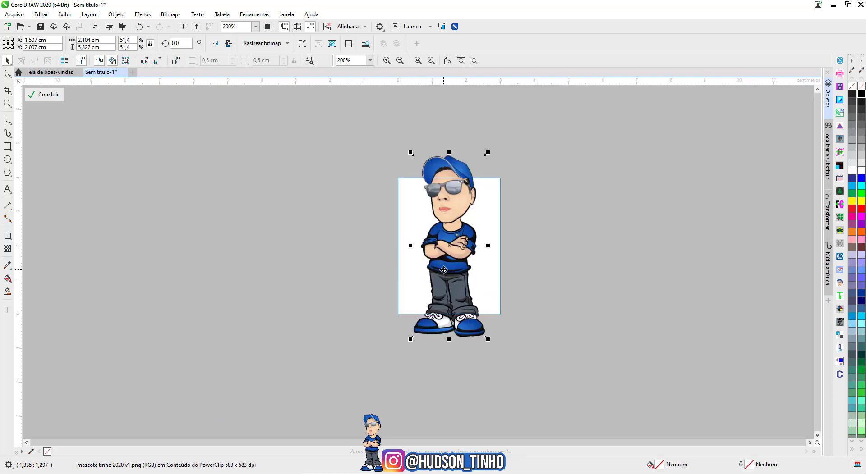
left_click_drag(444, 270, 444, 313)
left_click_drag(442, 266, 442, 289)
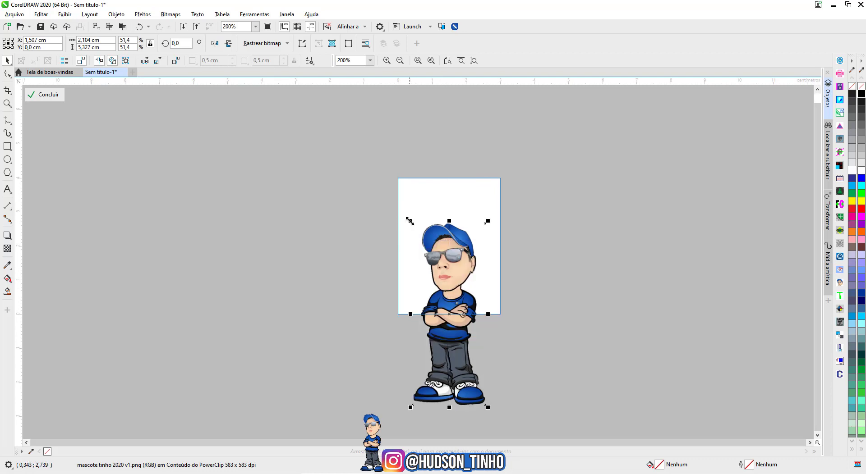
left_click_drag(405, 224, 389, 189)
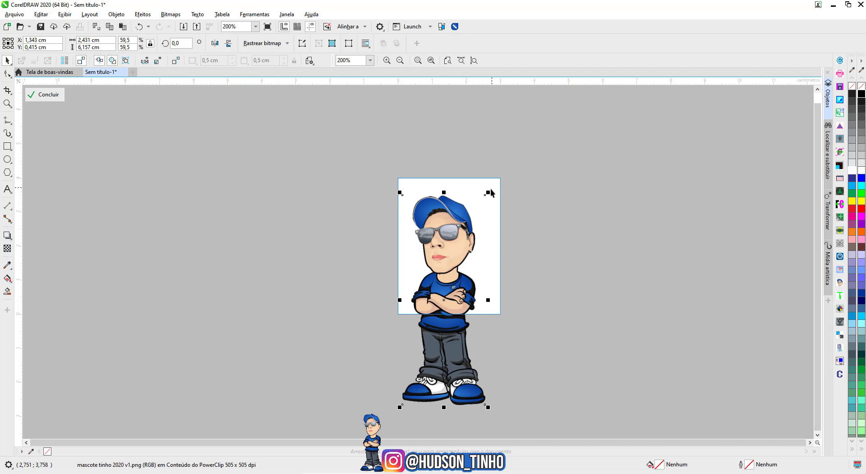
left_click_drag(488, 193, 469, 209)
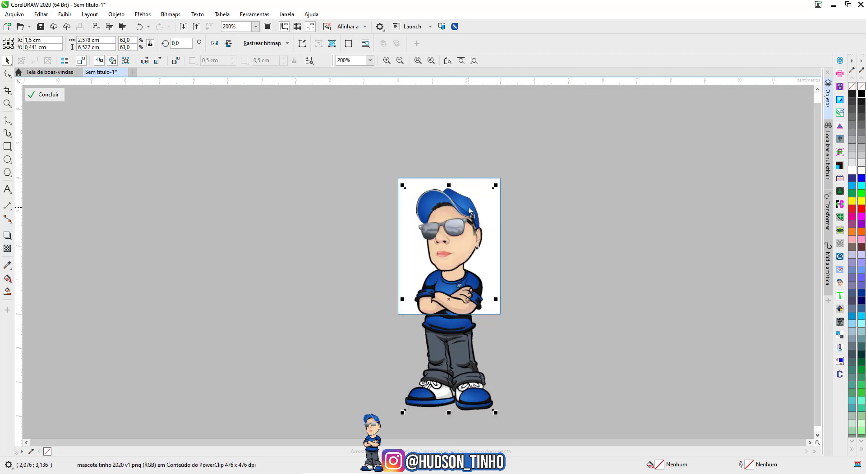
left_click(310, 159)
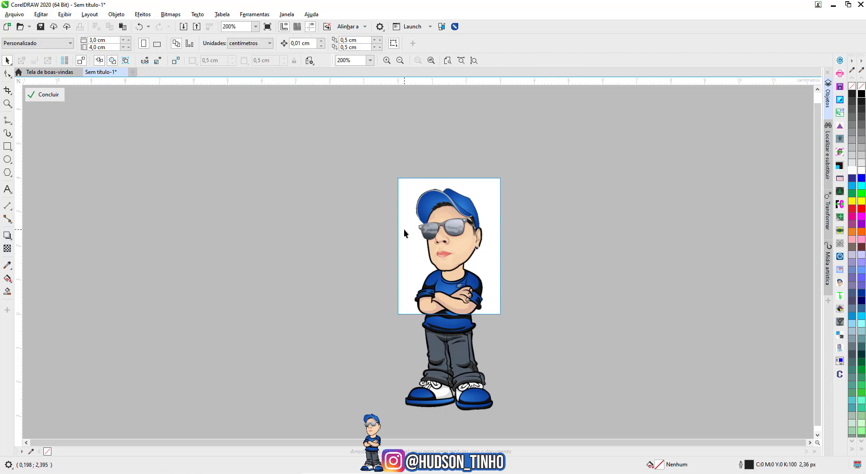
left_click(336, 188, "ctrl")
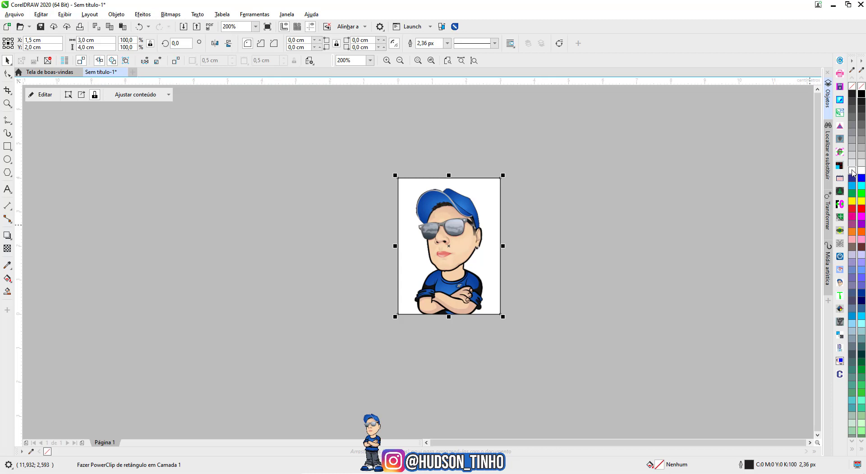
Step: Fill the photo frame with white and colour its outline light grey (RGB 204, 204, 204)
left_click(852, 171)
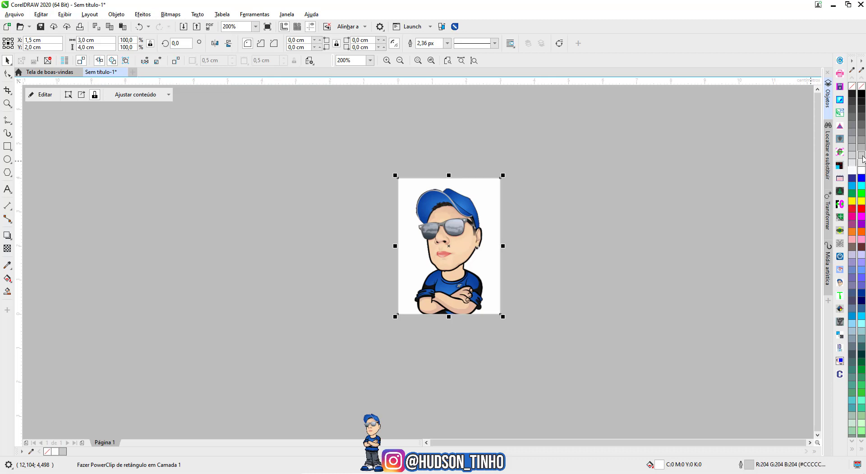
left_click(387, 222)
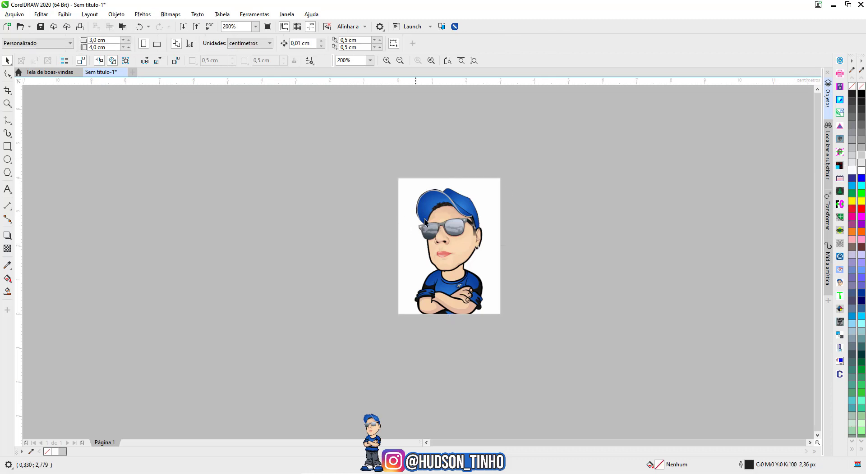
scroll(399, 181, "up", 7)
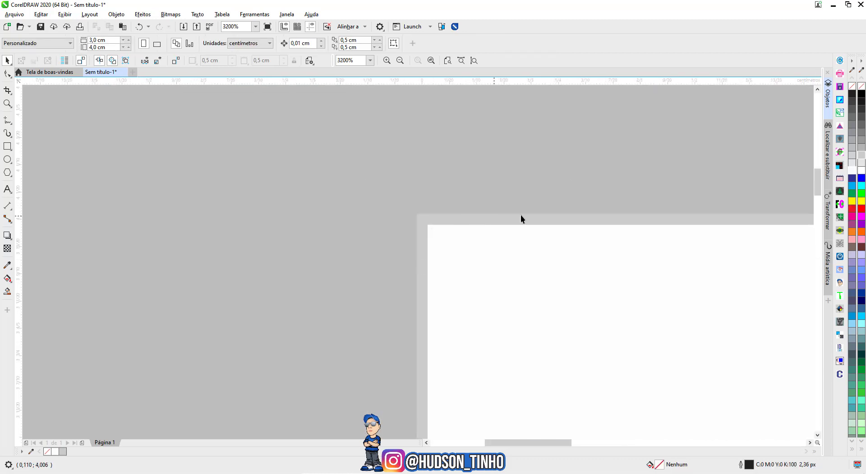
scroll(541, 235, "down", 4)
scroll(433, 298, "up", 1)
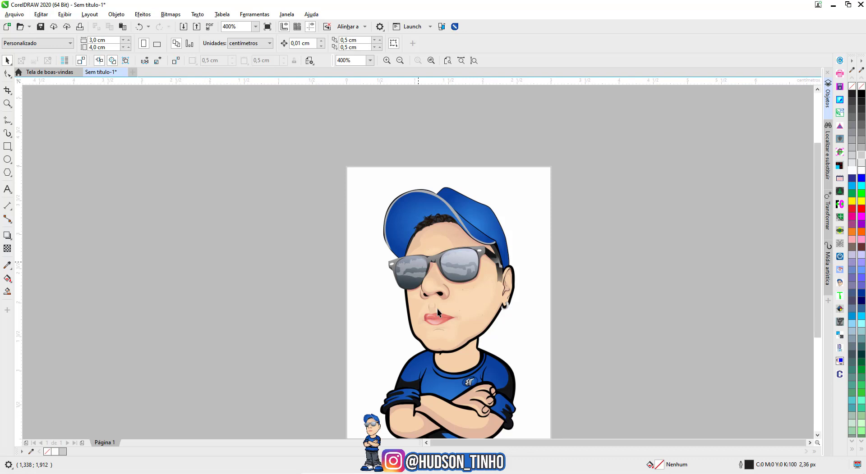
Step: Change the page size to A4
scroll(437, 309, "up", 1)
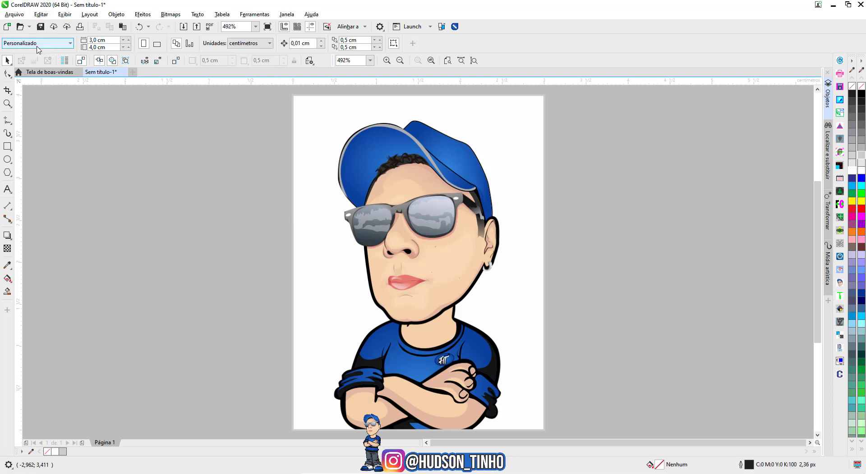
left_click(69, 43)
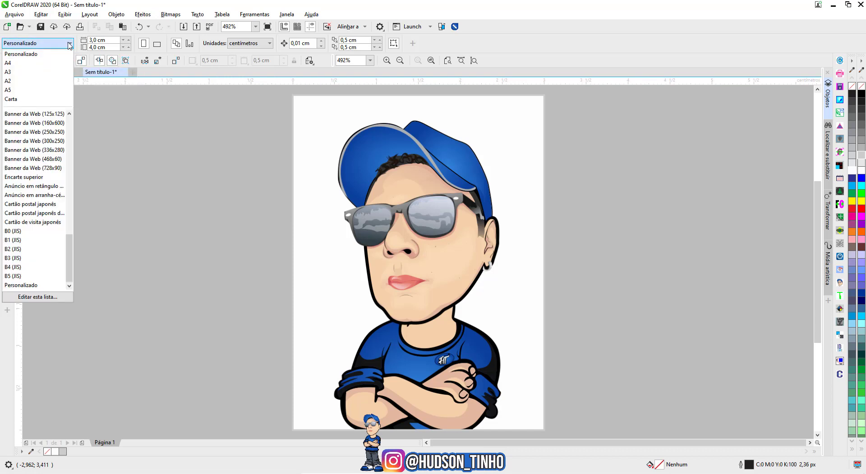
left_click(30, 64)
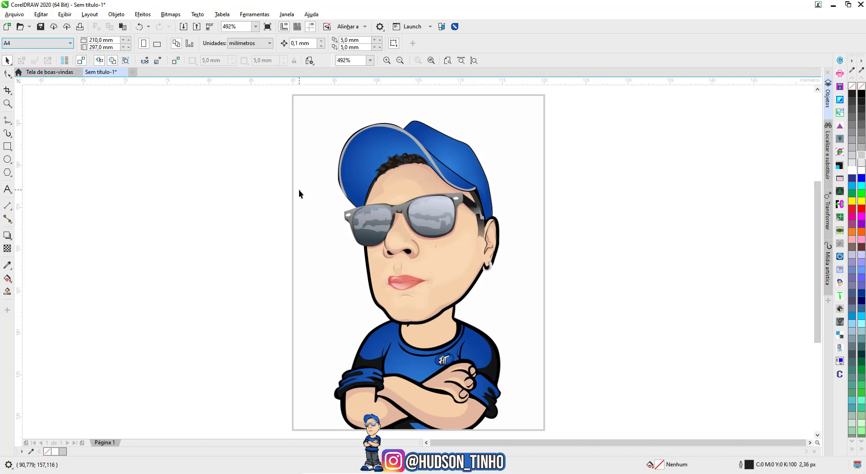
Step: Move the framed photo to the upper-left corner of the A4 page, leaving a small margin from the page edges
scroll(299, 189, "down", 2)
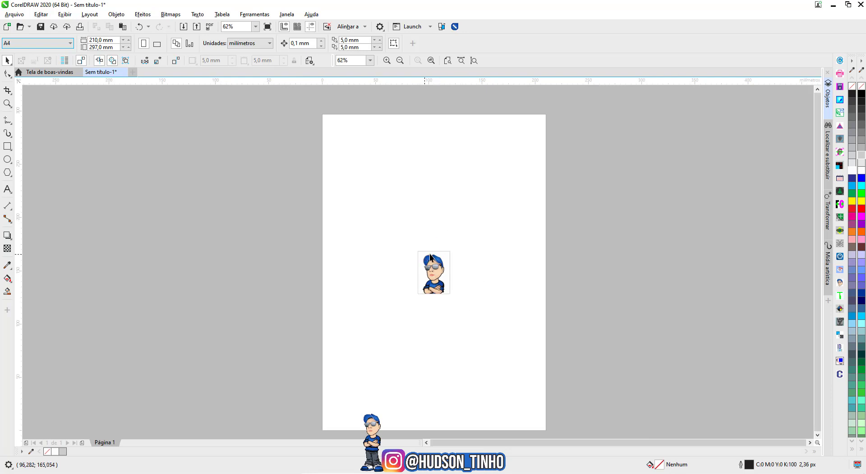
left_click_drag(427, 269, 345, 148)
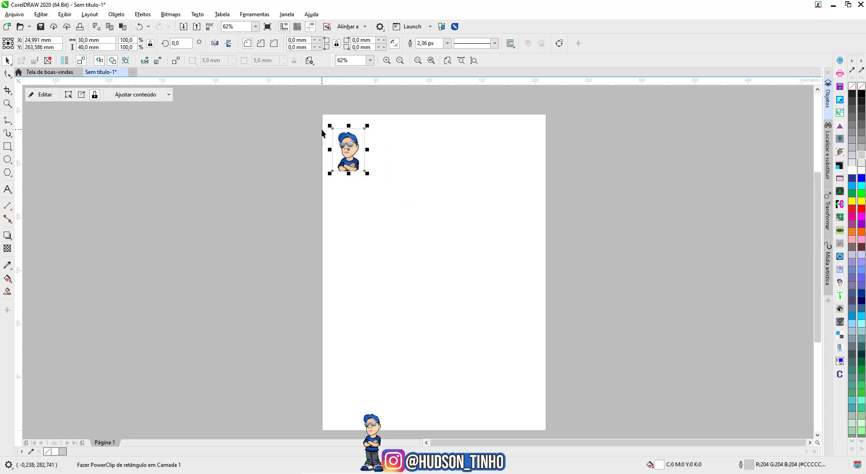
left_click(310, 120)
scroll(336, 129, "up", 2)
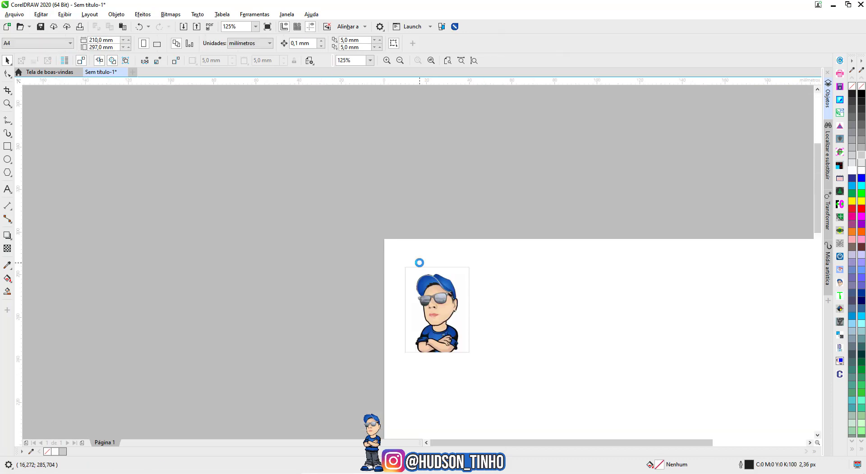
left_click_drag(568, 446, 579, 446)
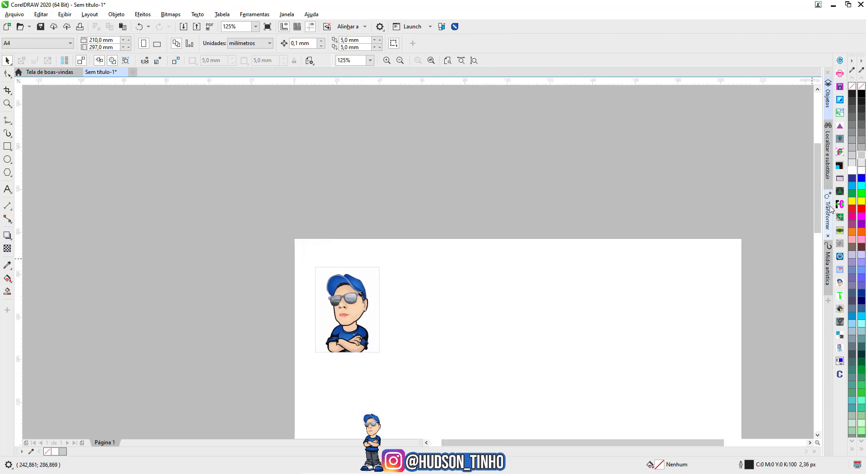
Step: Open the Transform position options for the photo and anchor the relative offset to its right-middle point with one copy
left_click(828, 301)
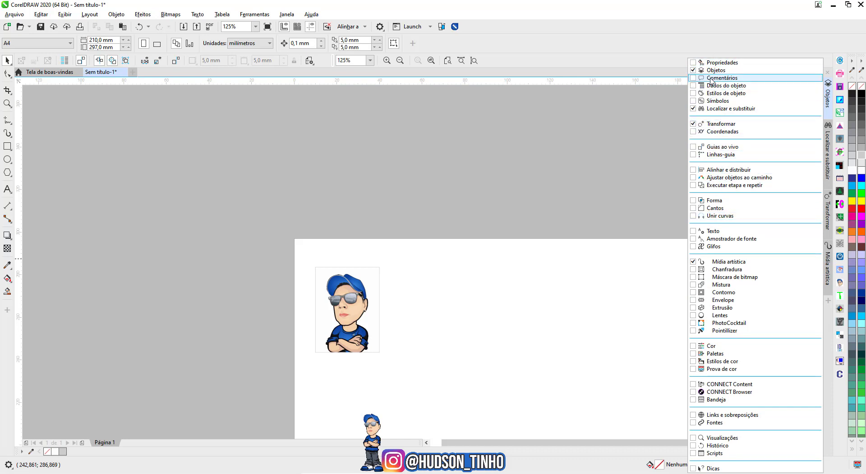
left_click(619, 128)
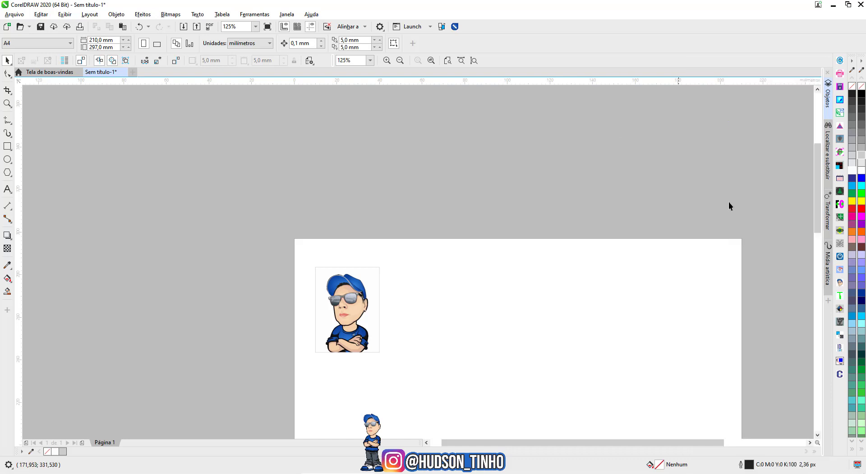
left_click(827, 212)
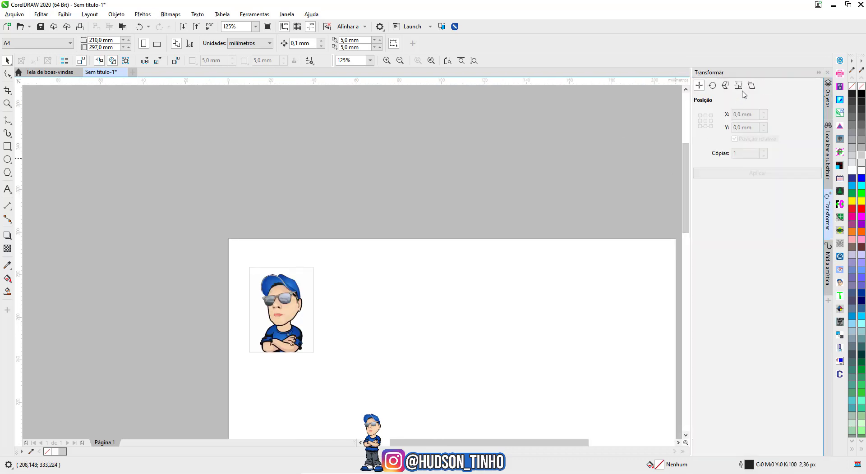
left_click(283, 304)
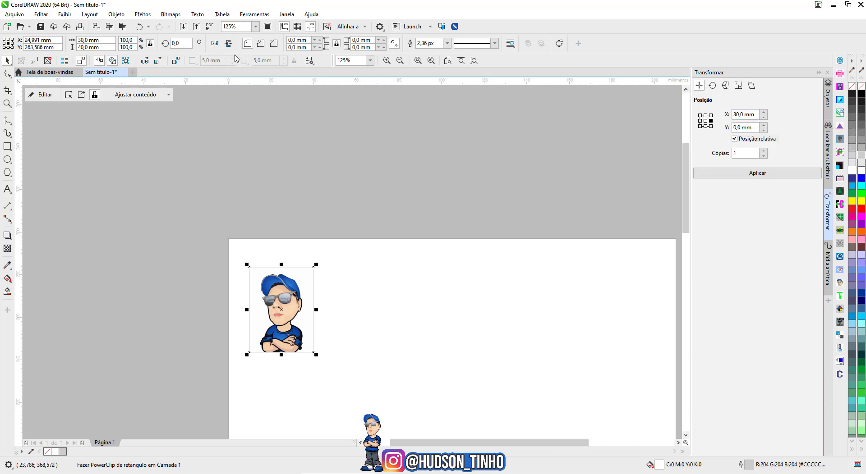
Step: Change the document's drawing units to centimetres
left_click(322, 210)
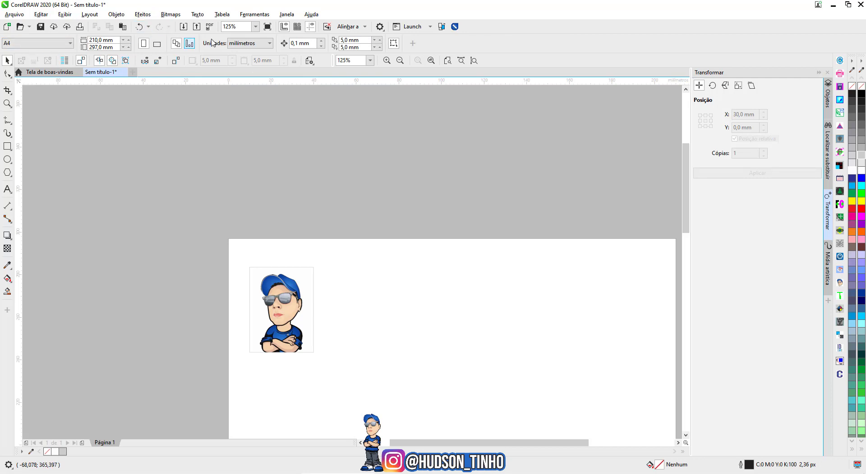
left_click(269, 44)
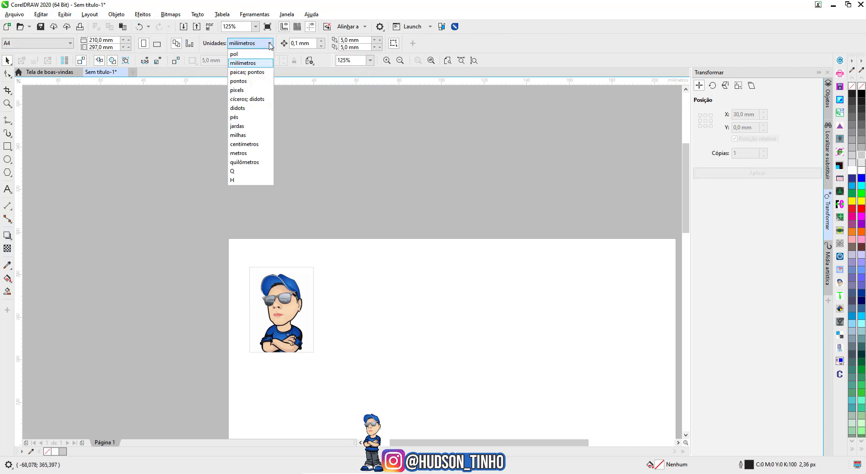
left_click(261, 144)
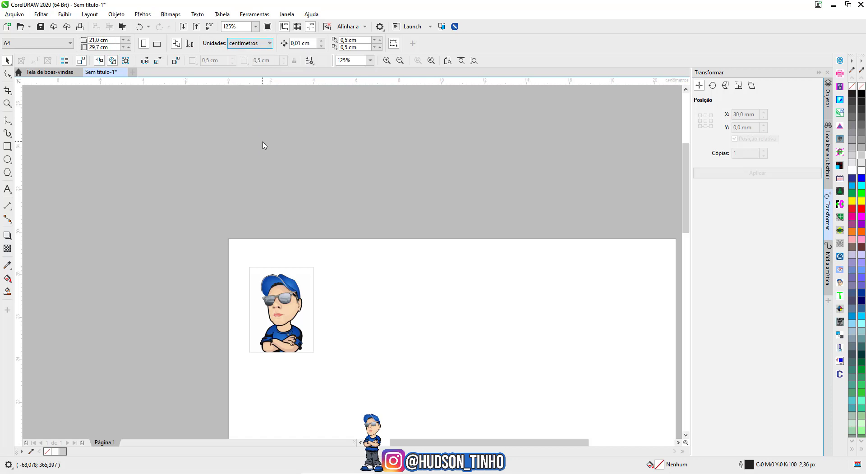
Step: Duplicate the photo five times in a row to the right, with a 3.2 cm horizontal offset for each copy
left_click(278, 297)
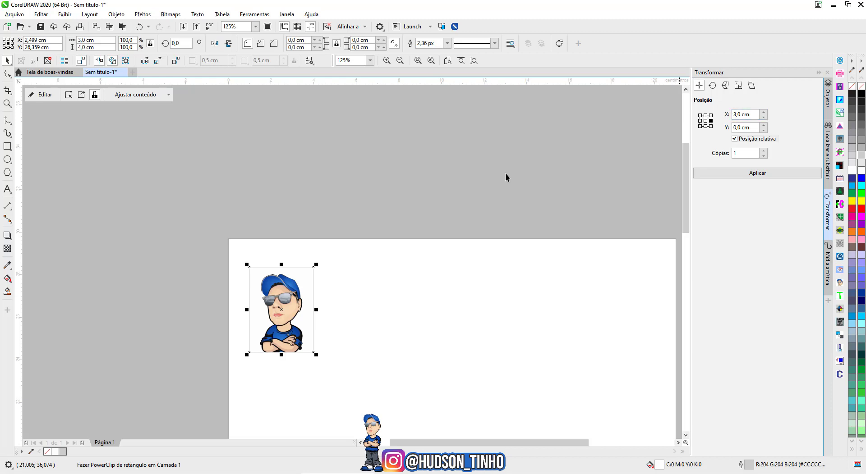
left_click(741, 115)
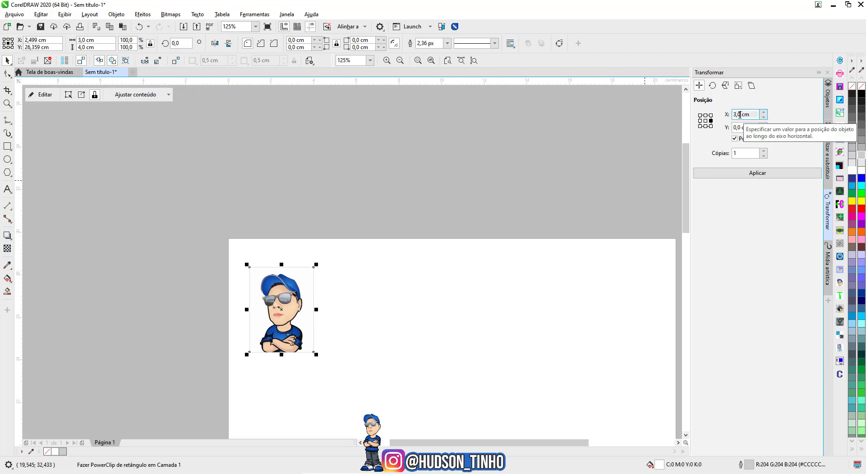
type("2")
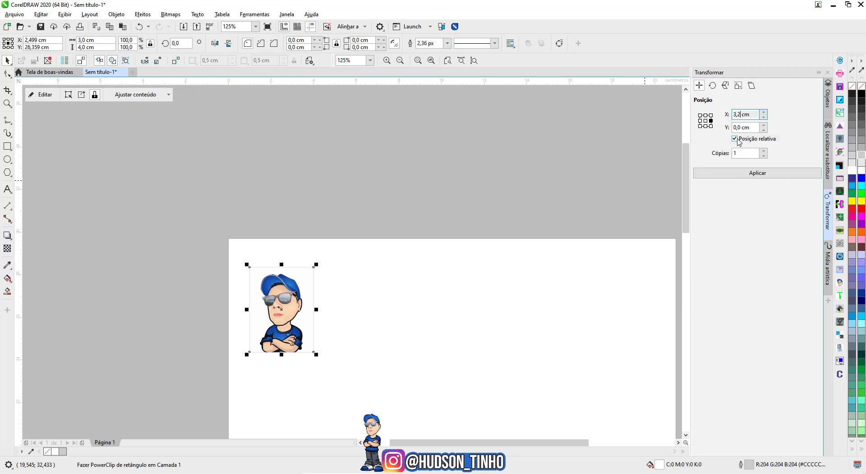
left_click(742, 177)
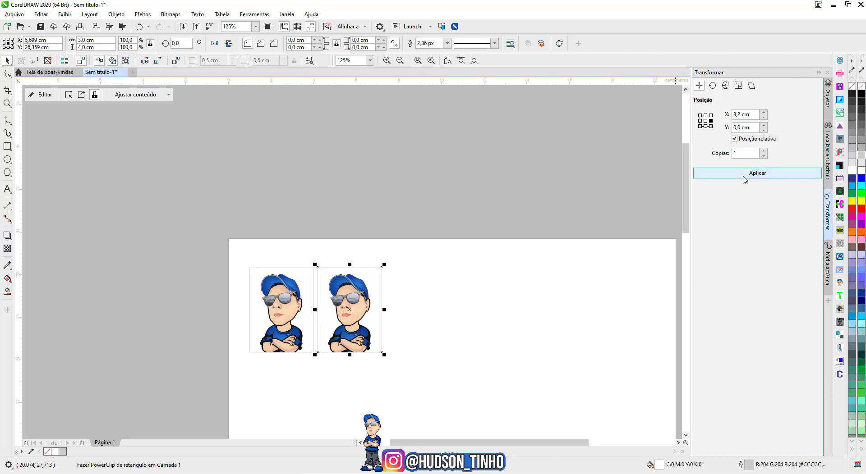
left_click(744, 177)
left_click(744, 177)
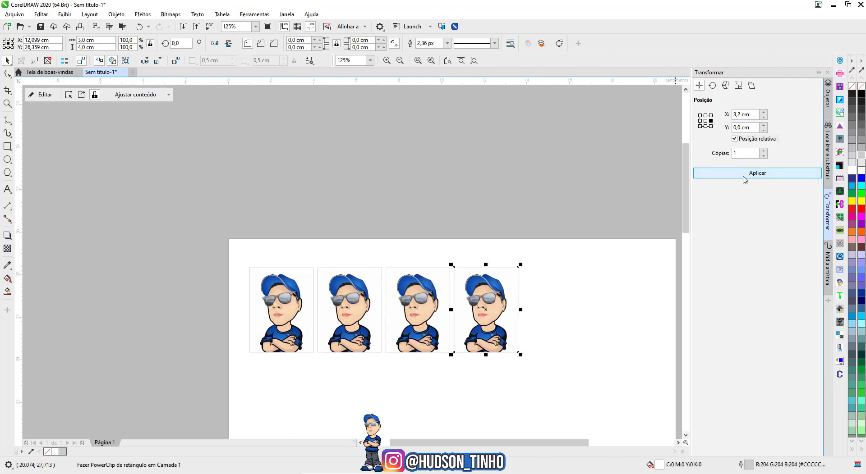
left_click(744, 177)
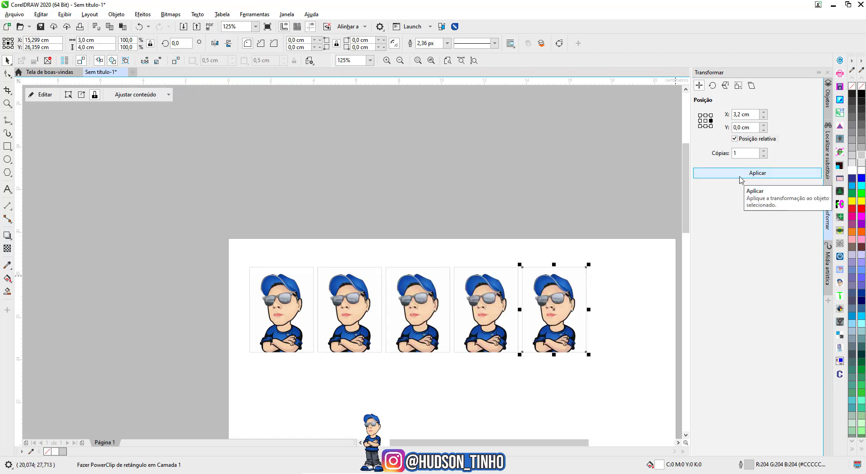
left_click(743, 177)
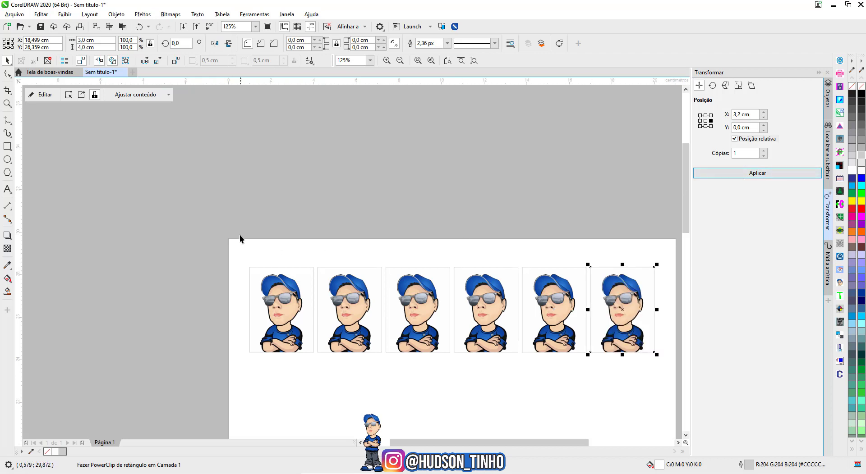
left_click(462, 243)
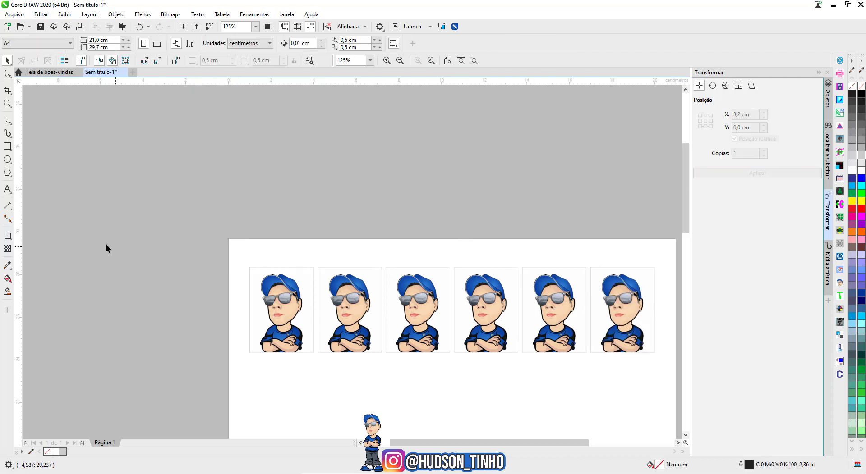
Step: Copy the whole row of six photos once downward, with a relative offset of X 0 cm and Y -4.1 cm
left_click_drag(173, 231, 608, 380)
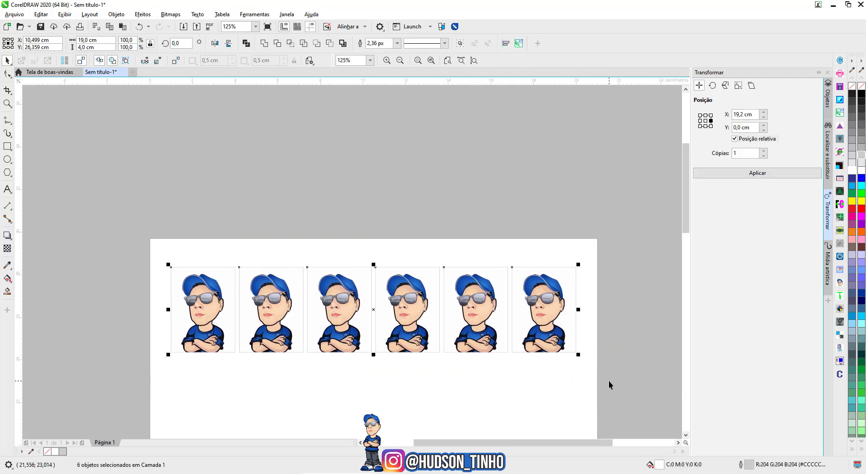
left_click(705, 127)
left_click(742, 128)
left_click_drag(738, 128, 742, 128)
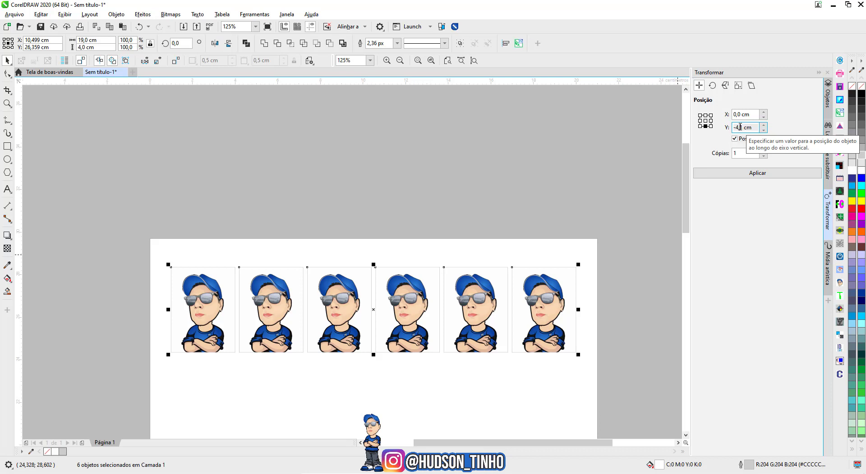
left_click(745, 177)
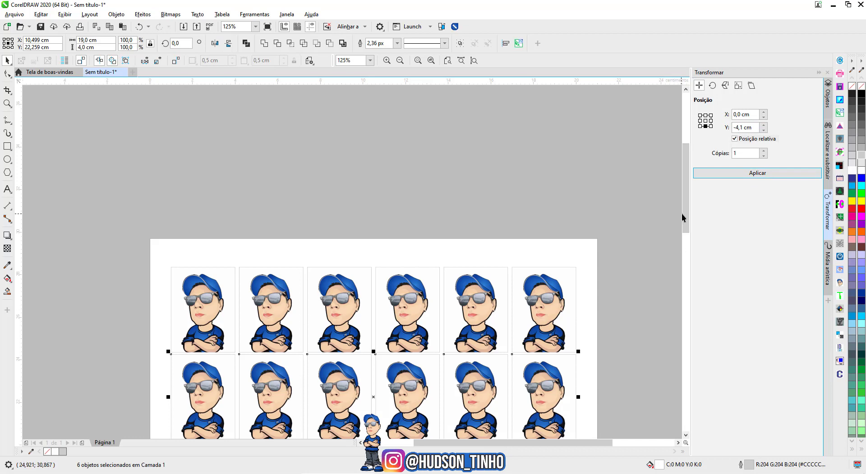
Step: Examine the two-row photo layout on the page, selecting all the photos to check their number and spacing
scroll(685, 224, "down", 1)
scroll(685, 224, "down", 3)
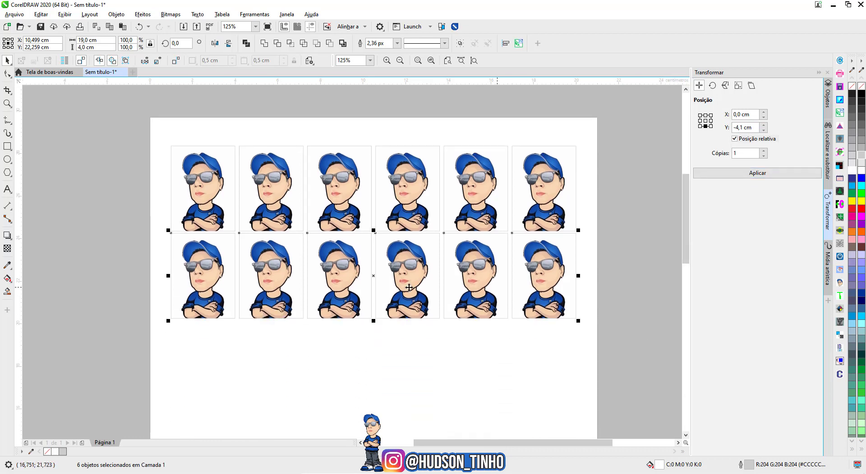
scroll(406, 290, "down", 1)
scroll(361, 297, "down", 2)
scroll(362, 297, "up", 1)
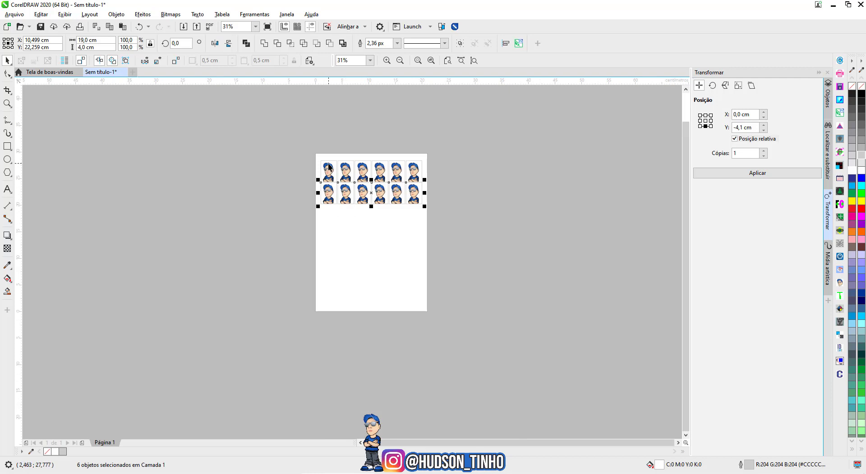
scroll(418, 244, "up", 1)
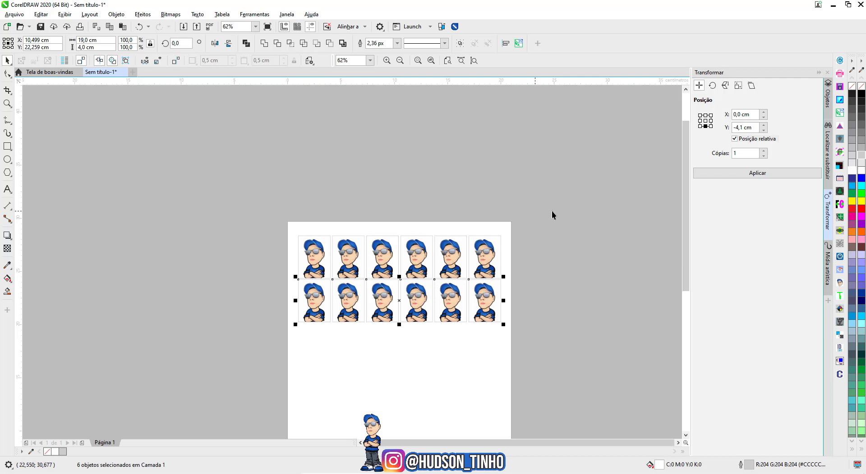
scroll(373, 239, "down", 2)
scroll(349, 318, "up", 1)
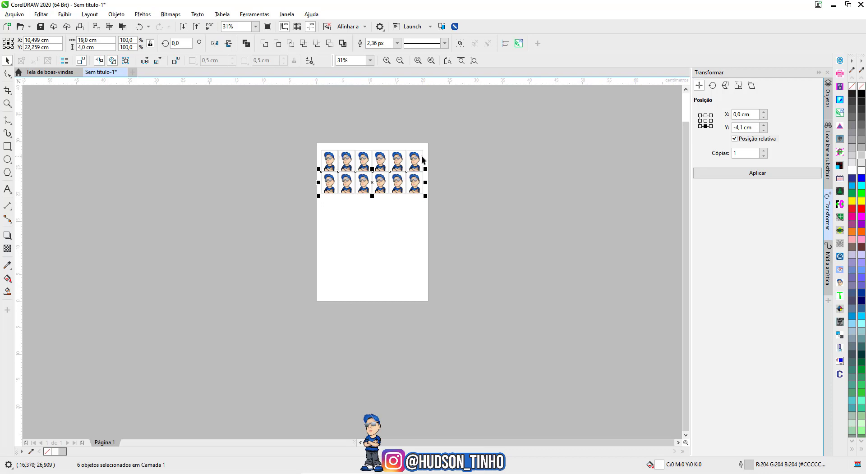
left_click_drag(264, 118, 498, 227)
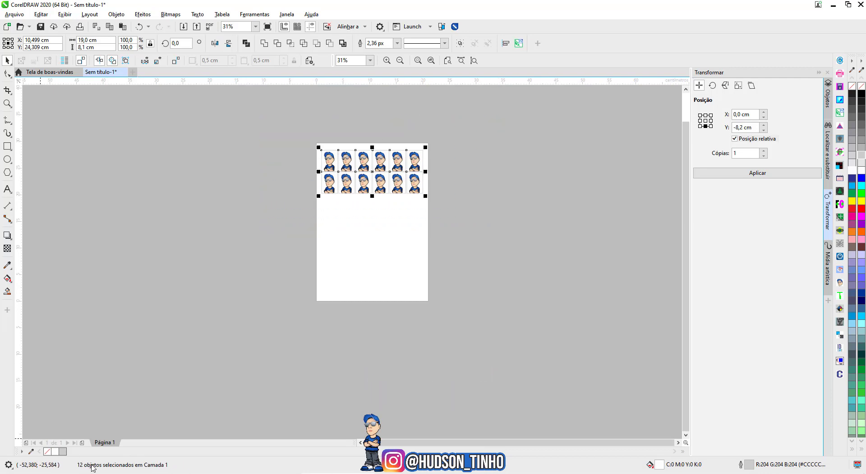
left_click(286, 129)
scroll(370, 166, "up", 1)
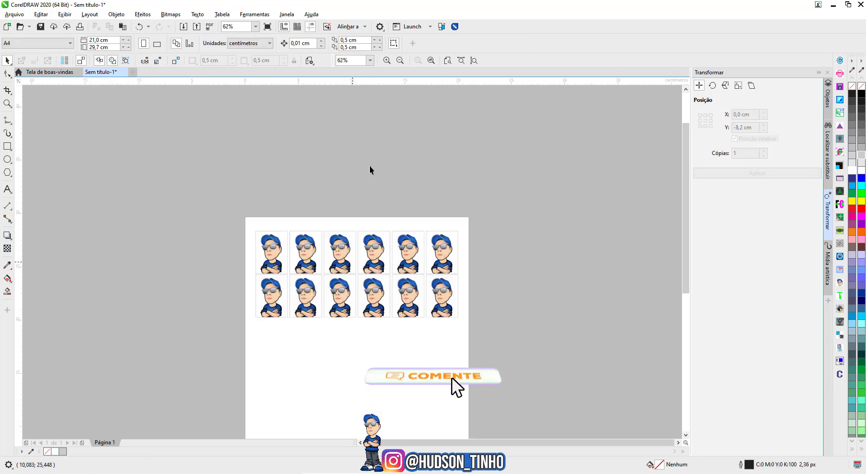
key("F4")
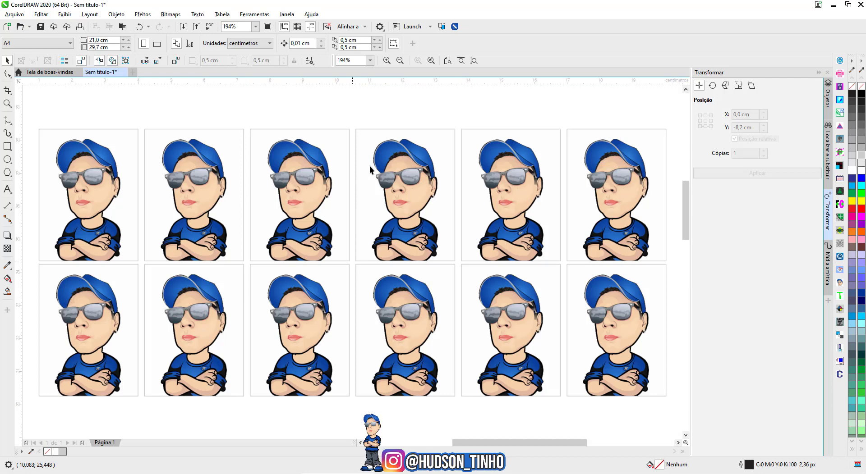